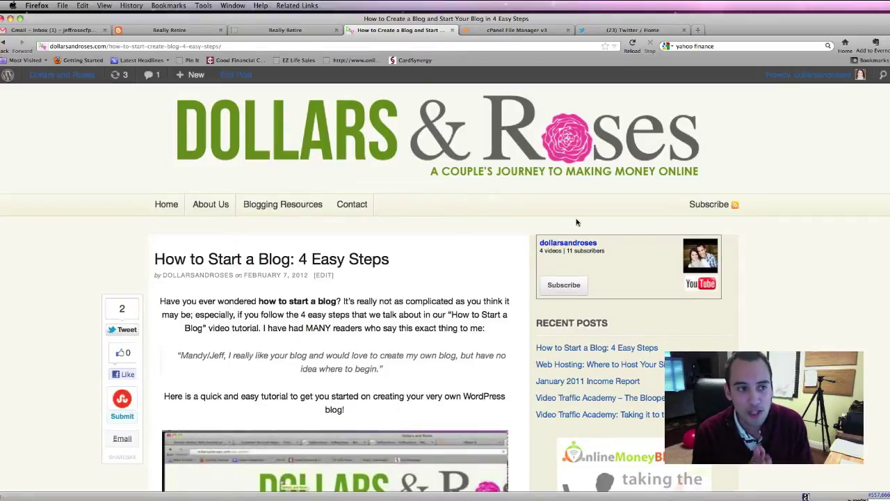
Switch to the second 'Really Retire' tab showing the reallyretire.com WordPress site
left_click(292, 32)
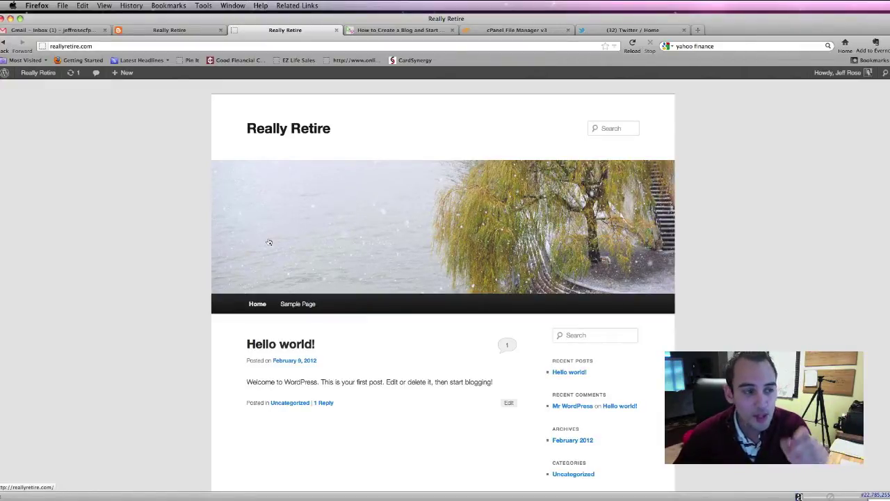
left_click(164, 32)
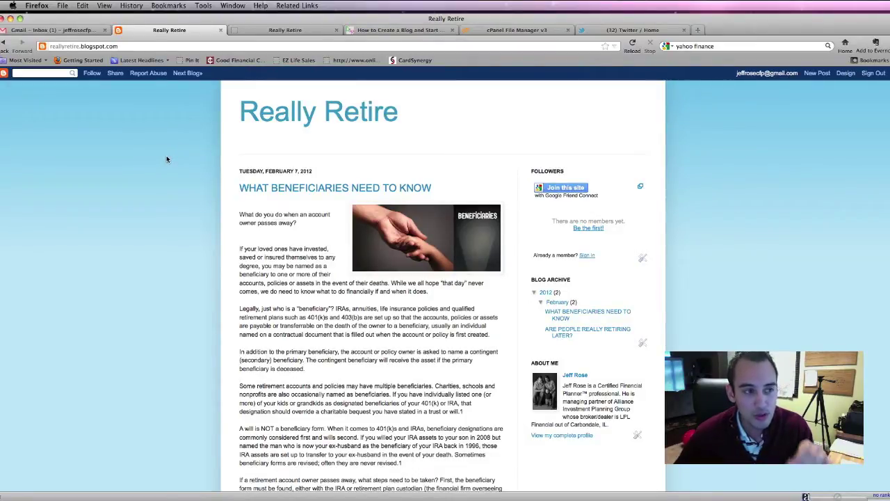
scroll(195, 163, "down", 1)
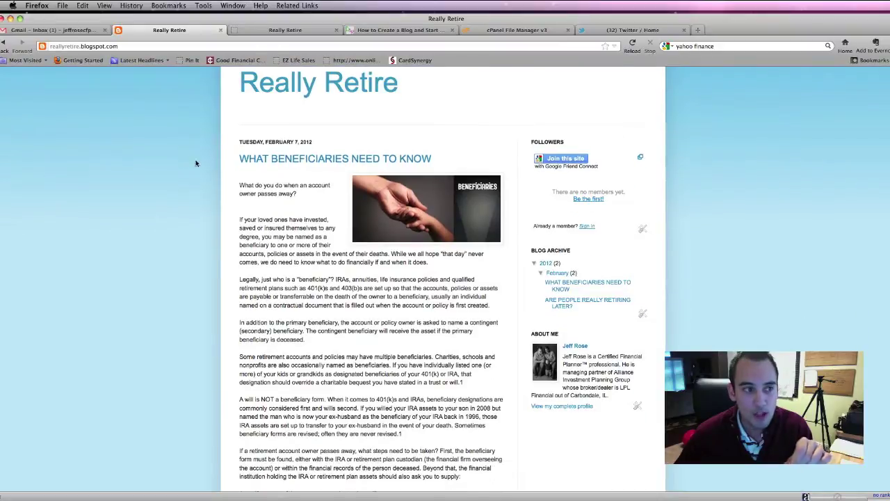
scroll(196, 164, "down", 10)
scroll(243, 208, "down", 10)
scroll(313, 264, "down", 10)
scroll(367, 301, "down", 5)
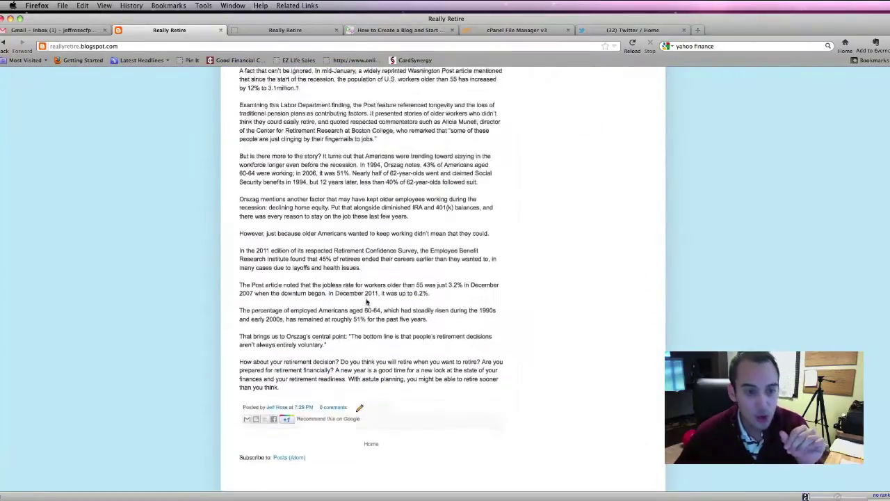
scroll(366, 301, "up", 15)
scroll(366, 301, "up", 15)
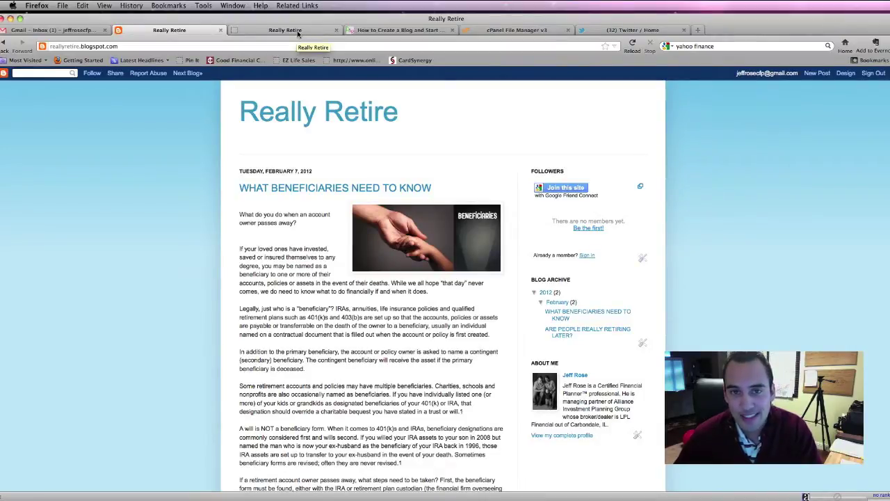
left_click(298, 31)
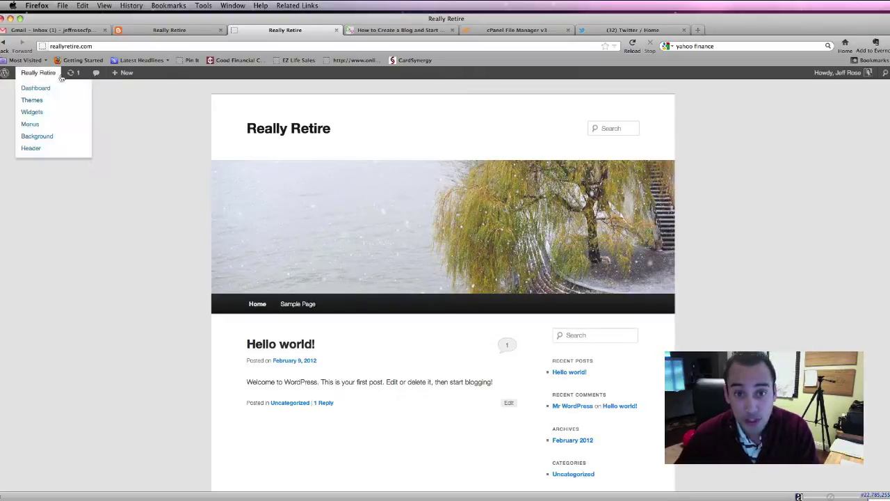
mouse_move(38, 72)
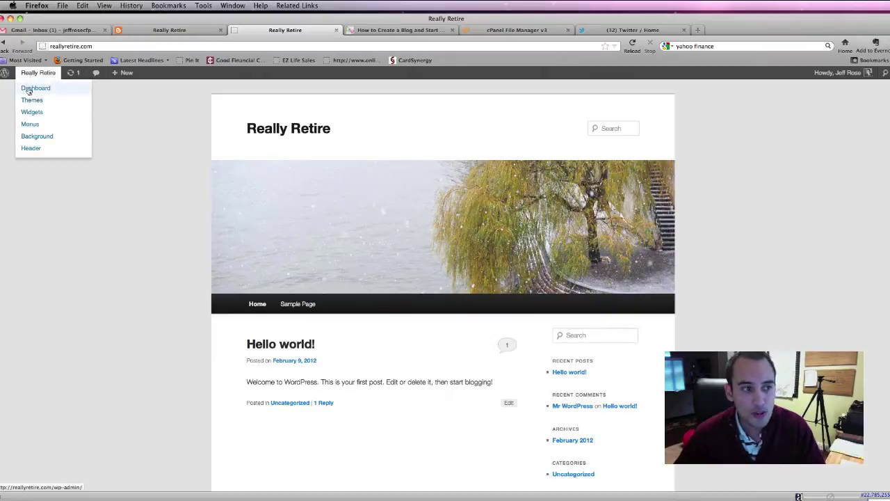
Go via the Dashboard to Settings > Permalinks, where the structure is still Default
left_click(29, 89)
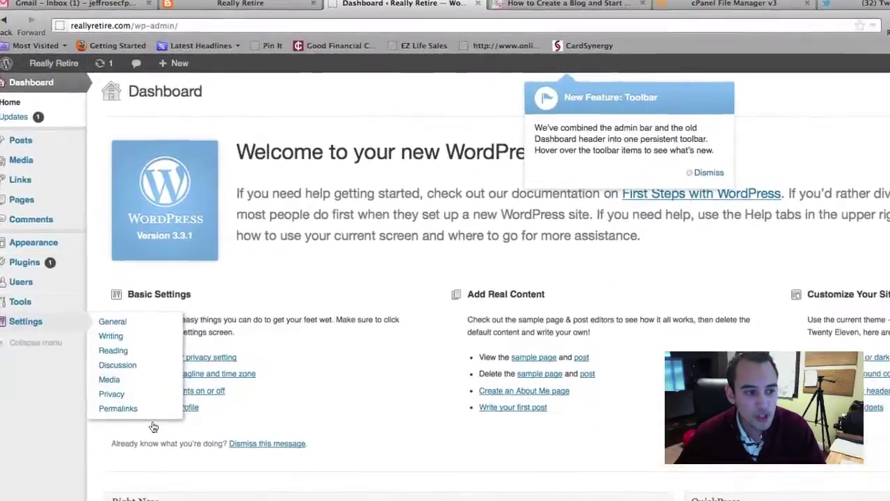
left_click(129, 423)
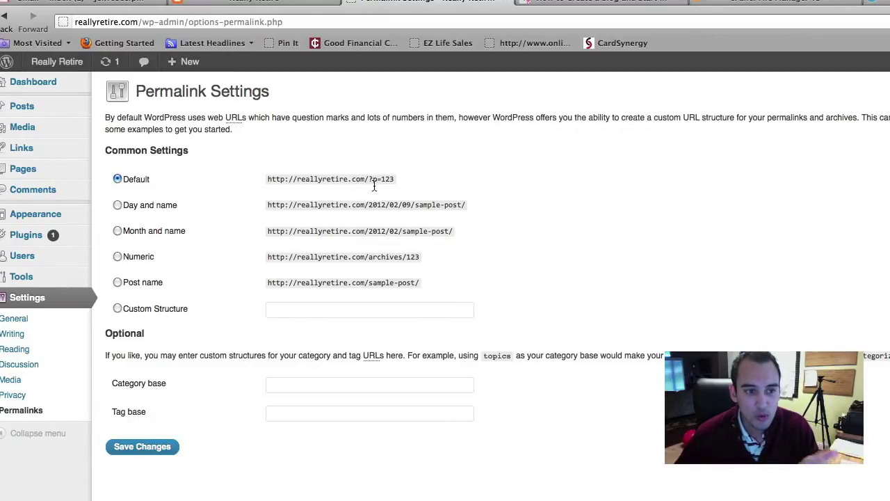
left_click_drag(392, 179, 395, 180)
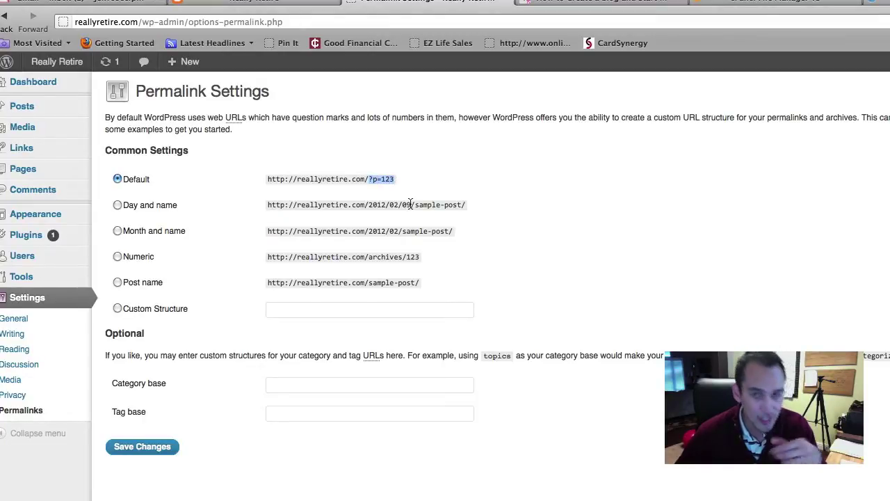
Switch permalinks to the Post name structure and save the change
left_click(118, 282)
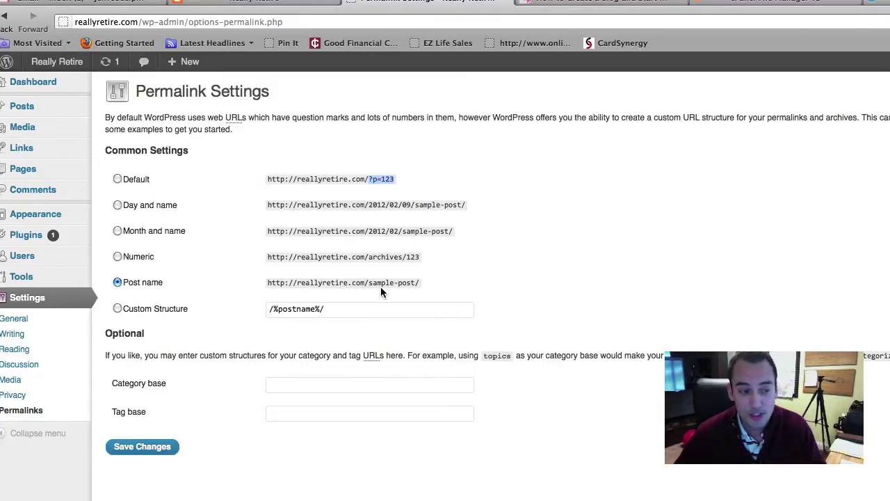
left_click(141, 454)
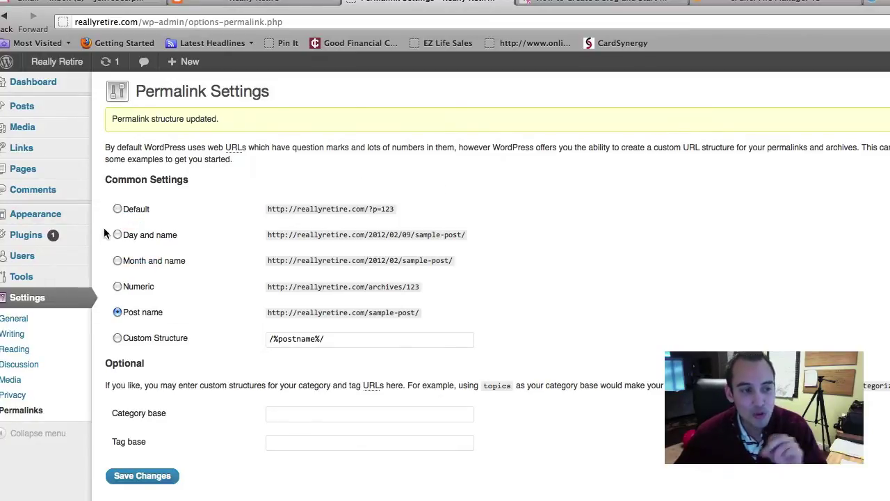
mouse_move(22, 277)
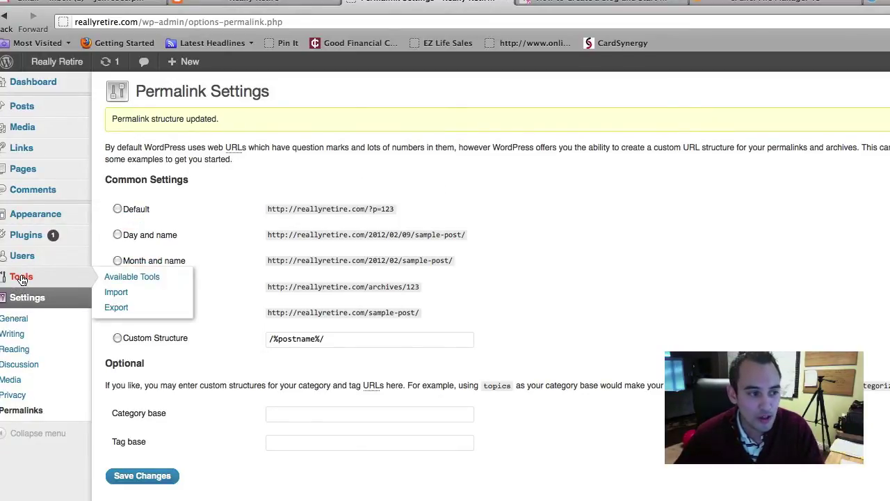
Install the Blogger Importer 0.4 plugin from Tools > Import > Blogger
left_click(118, 292)
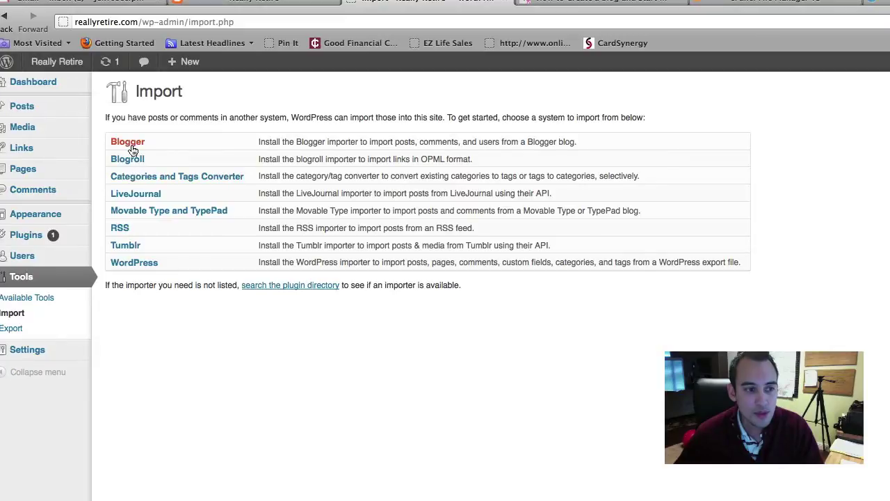
left_click(132, 147)
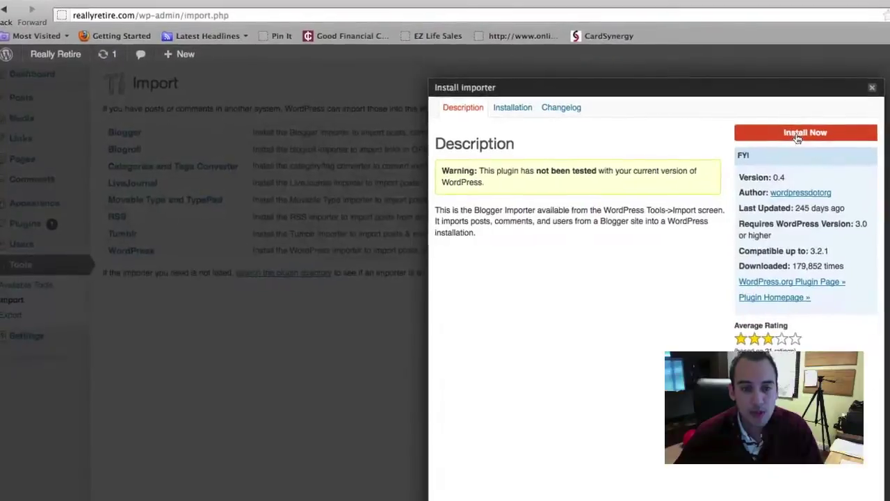
left_click(814, 135)
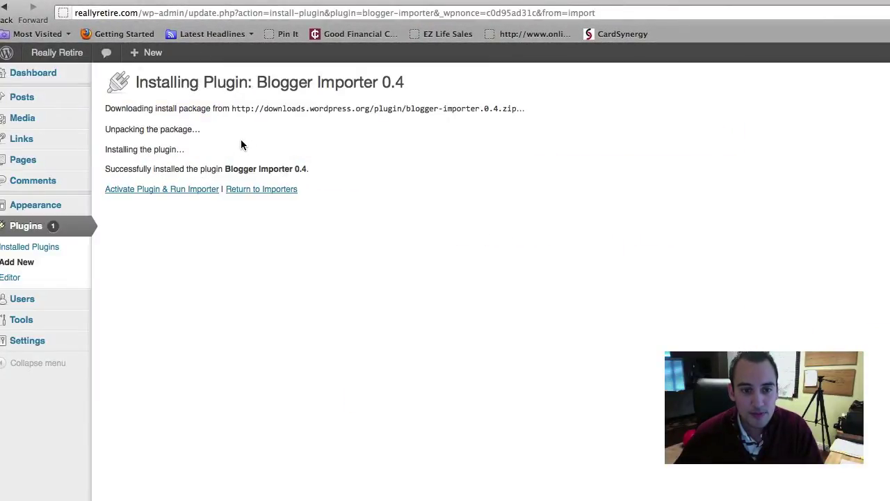
Activate the Blogger importer and connect it to list the three Blogger blogs
left_click(168, 196)
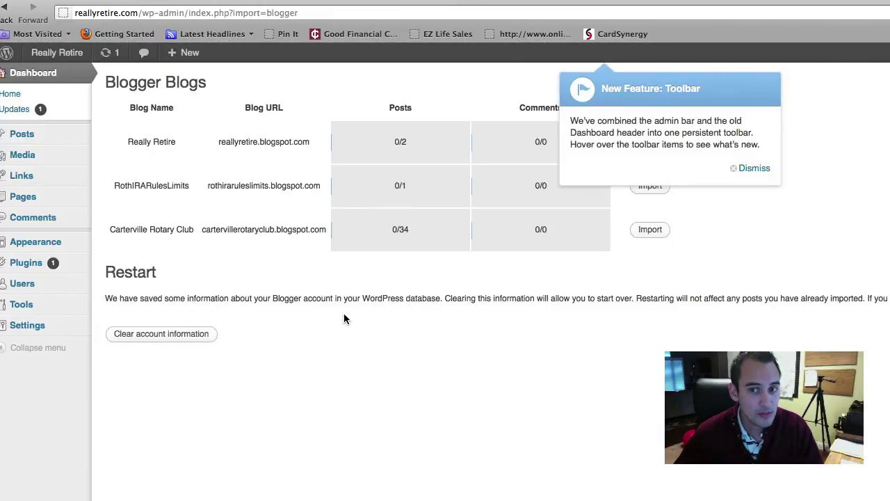
left_click(752, 169)
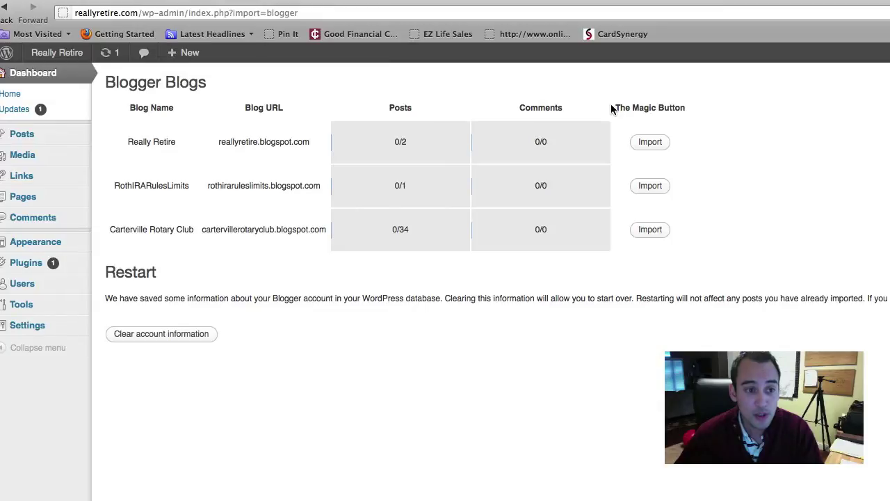
Import both Really Retire Blogger posts and assign them to author Jeff Rose
left_click_drag(612, 108, 685, 104)
left_click(640, 125)
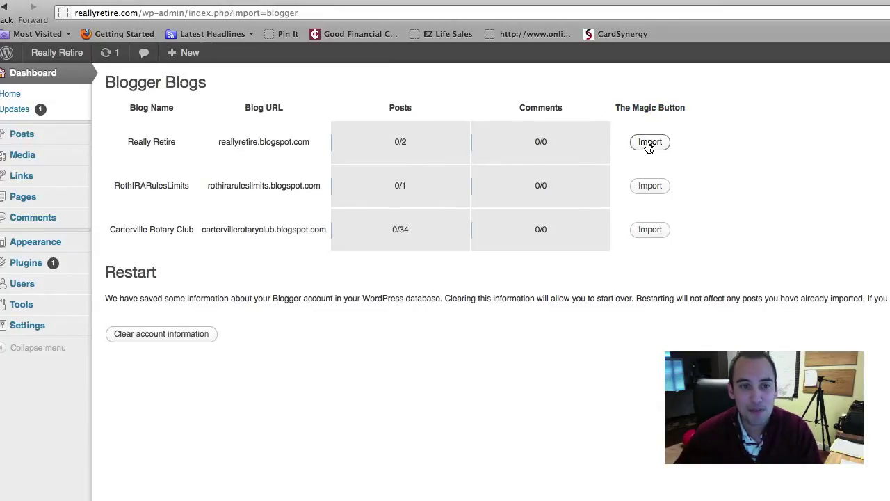
left_click(648, 142)
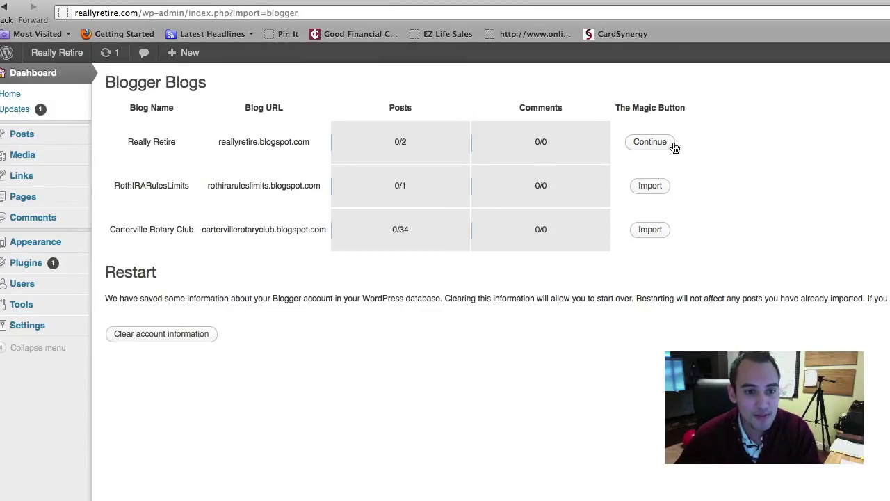
left_click(648, 145)
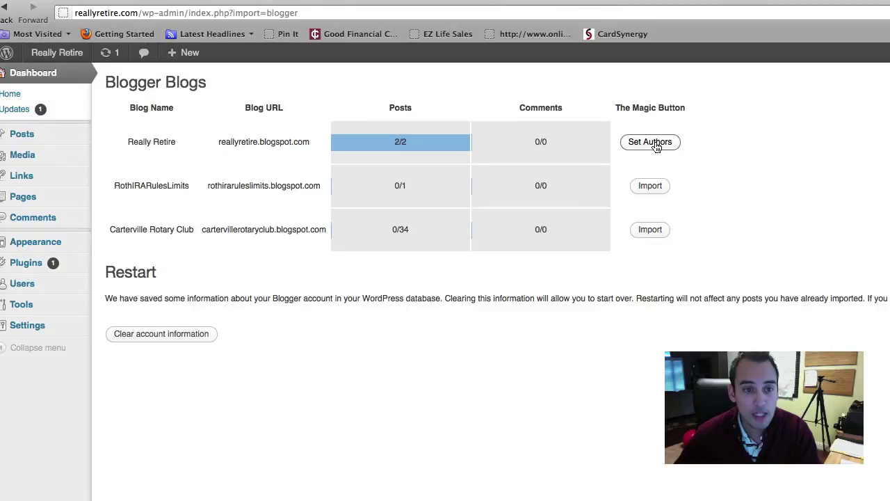
left_click(655, 144)
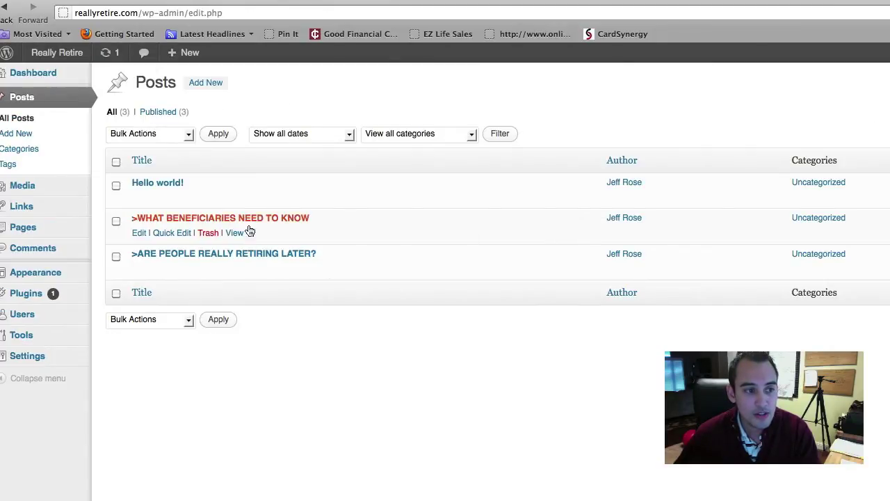
left_click(63, 57)
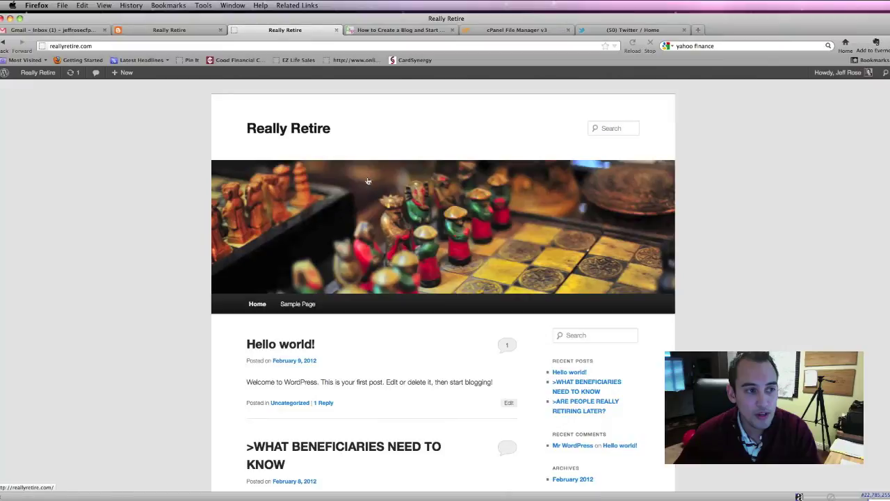
Open the imported 'What Beneficiaries Need to Know' post from the live site
scroll(330, 200, "down", 2)
scroll(334, 198, "down", 2)
scroll(337, 195, "down", 3)
left_click(338, 200)
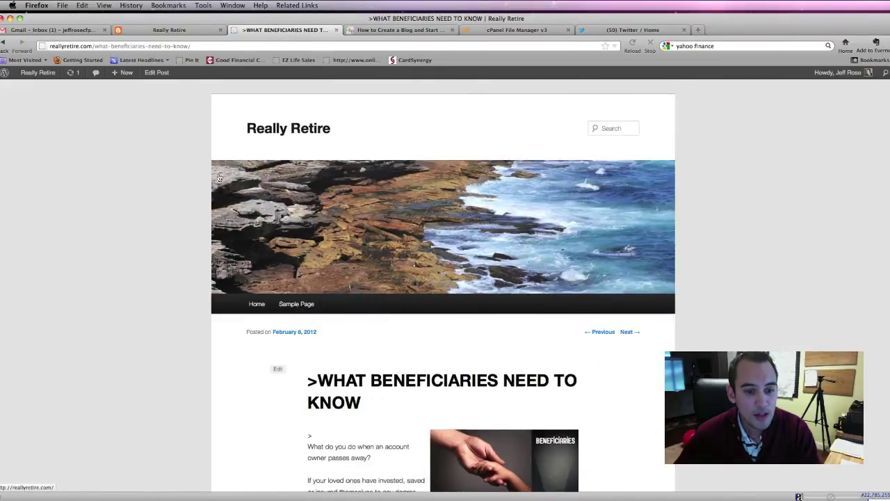
Read through the beneficiaries post, return to its top, and reload the page
scroll(218, 177, "down", 5)
scroll(218, 176, "down", 5)
scroll(219, 176, "down", 2)
scroll(217, 177, "down", 8)
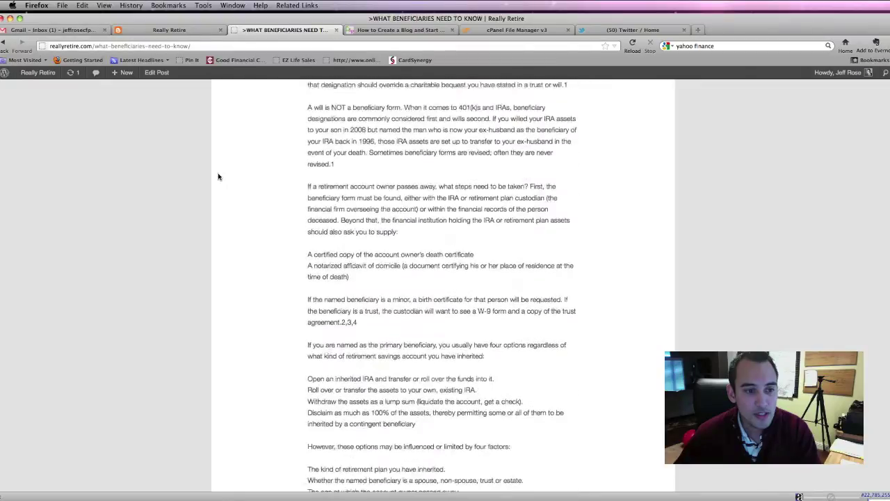
scroll(217, 177, "down", 5)
scroll(217, 177, "down", 5)
scroll(218, 177, "down", 5)
scroll(218, 177, "down", 3)
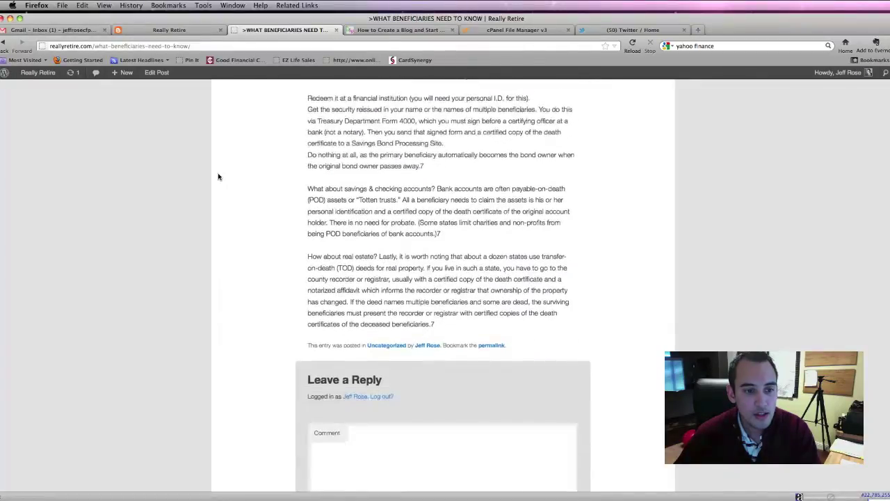
scroll(218, 176, "down", 3)
scroll(218, 176, "down", 2)
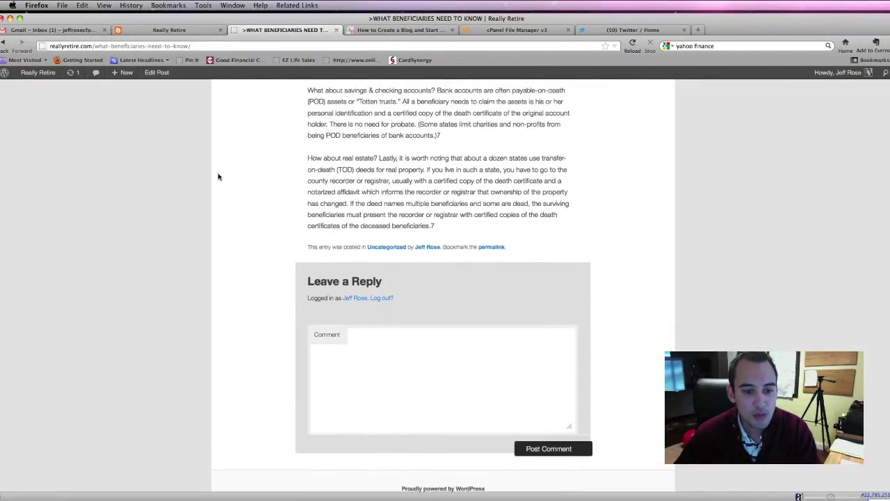
key("Home")
scroll(257, 220, "down", 2)
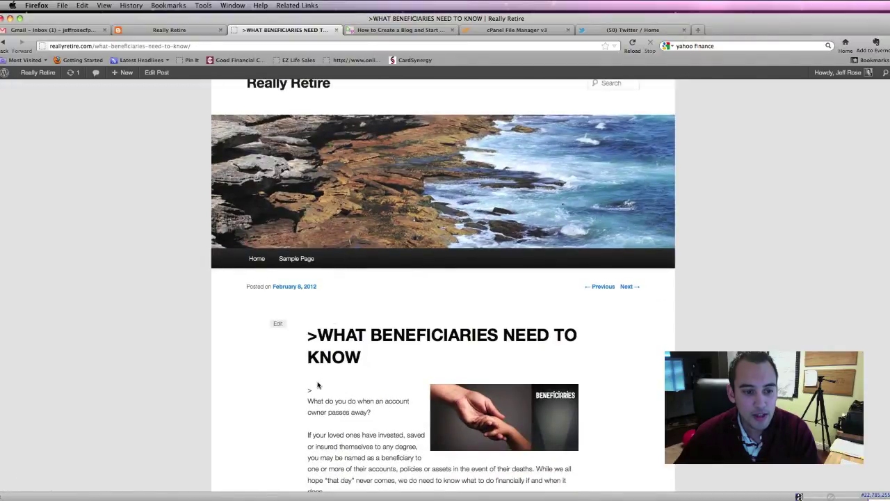
key("super+r")
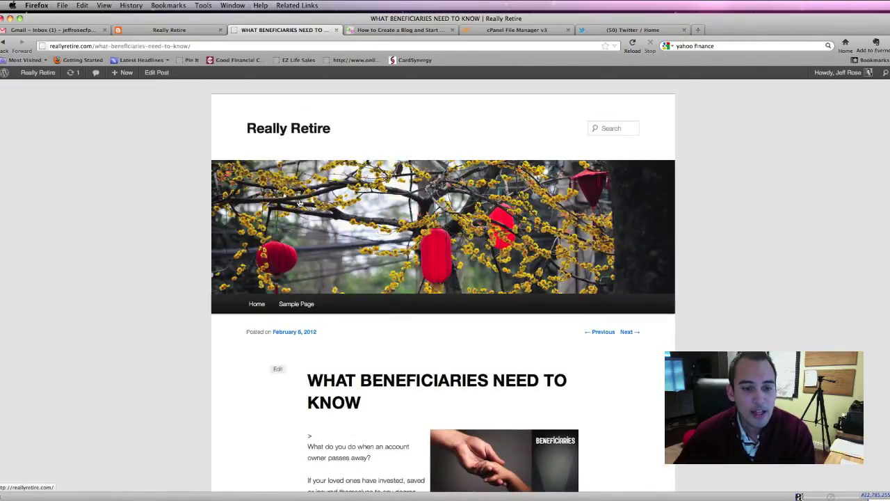